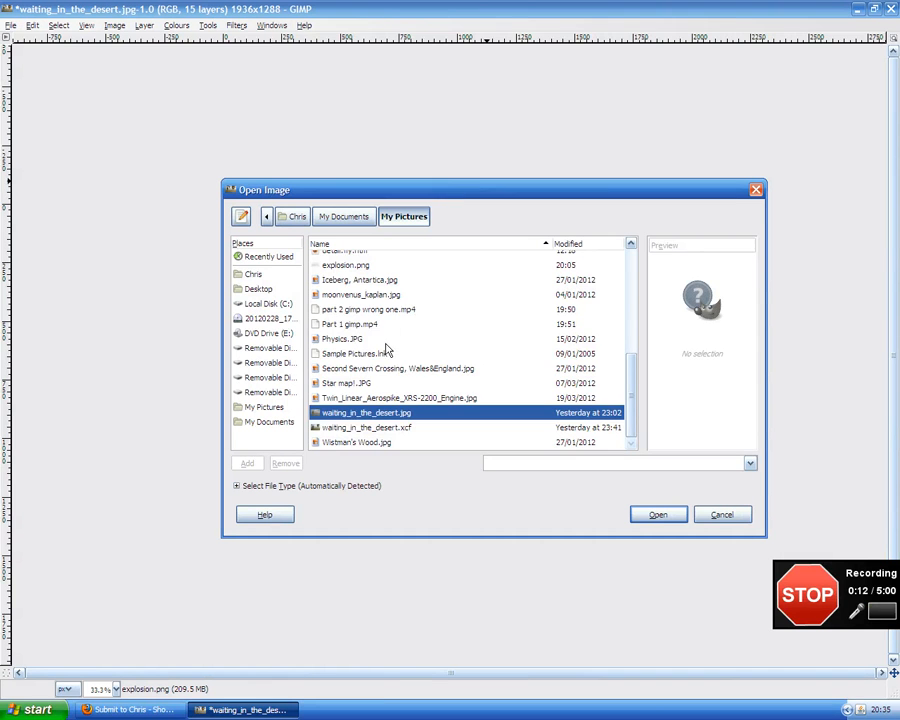
Open concrete.JPG as a layer, keeping its embedded colour profile.
scroll(377, 330, up, 3)
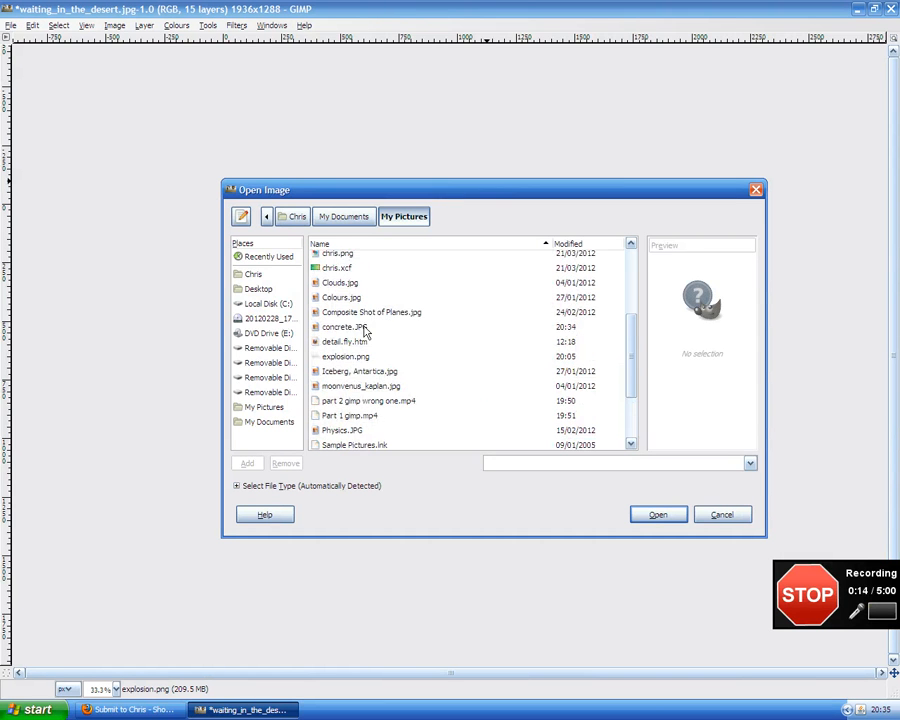
double_click(363, 328)
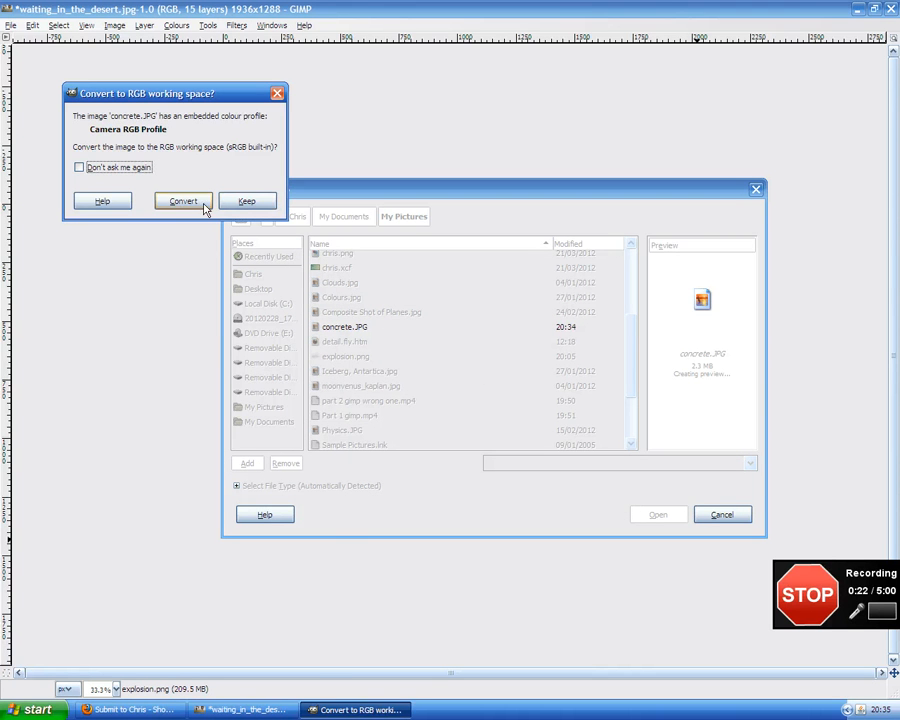
click(247, 201)
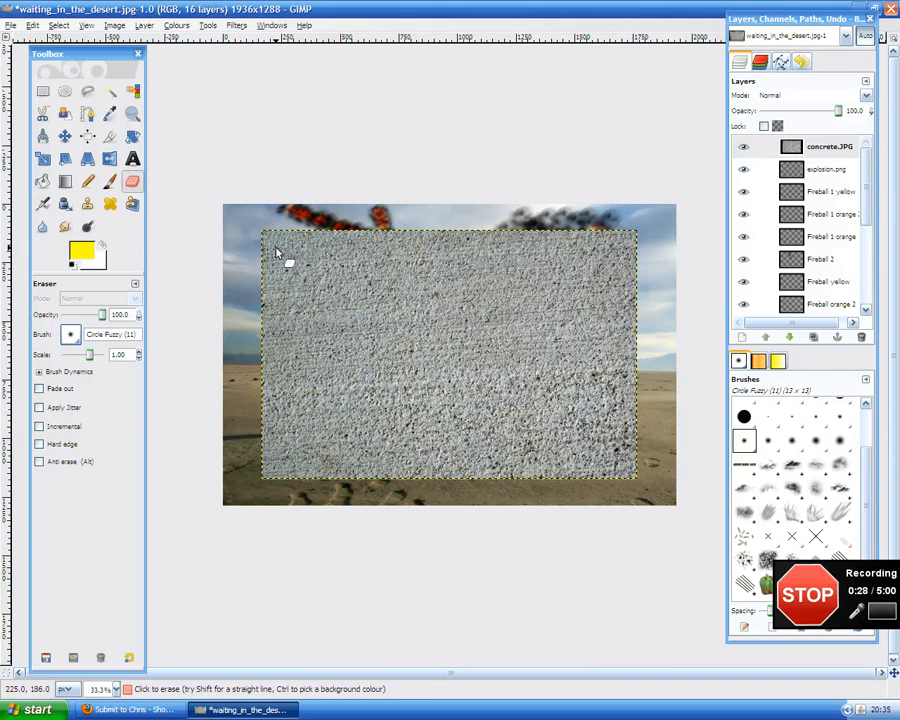
Try to scale the concrete layer with the Scale tool.
click(43, 158)
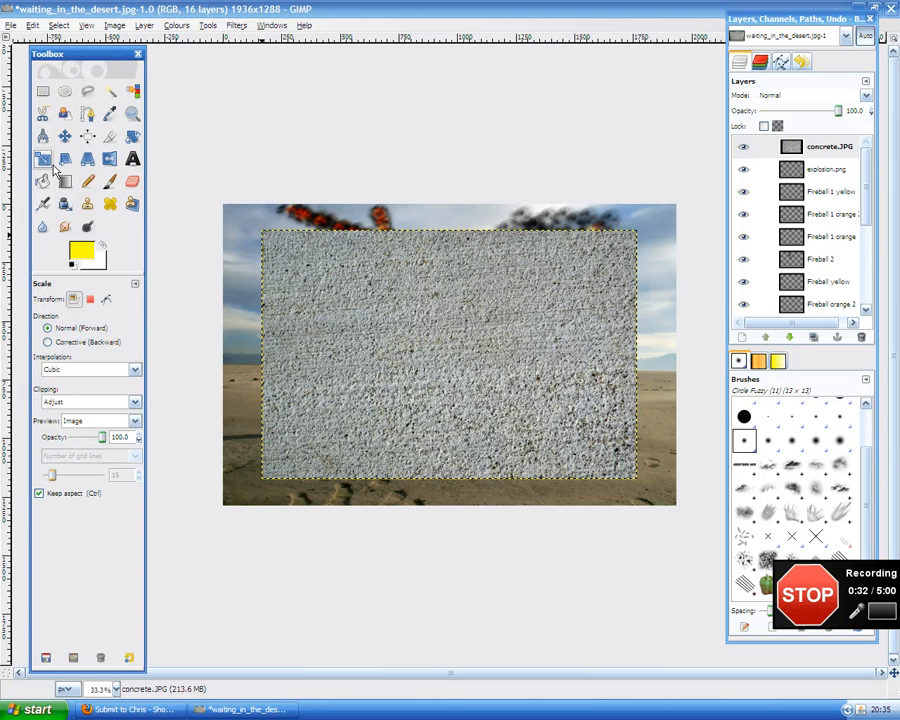
click(281, 245)
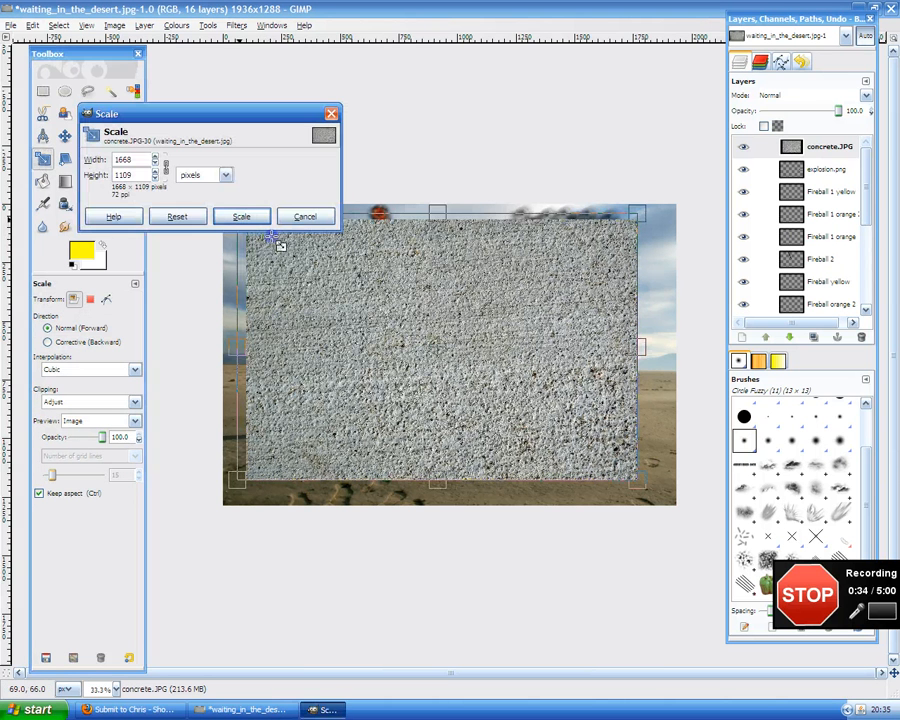
click(240, 218)
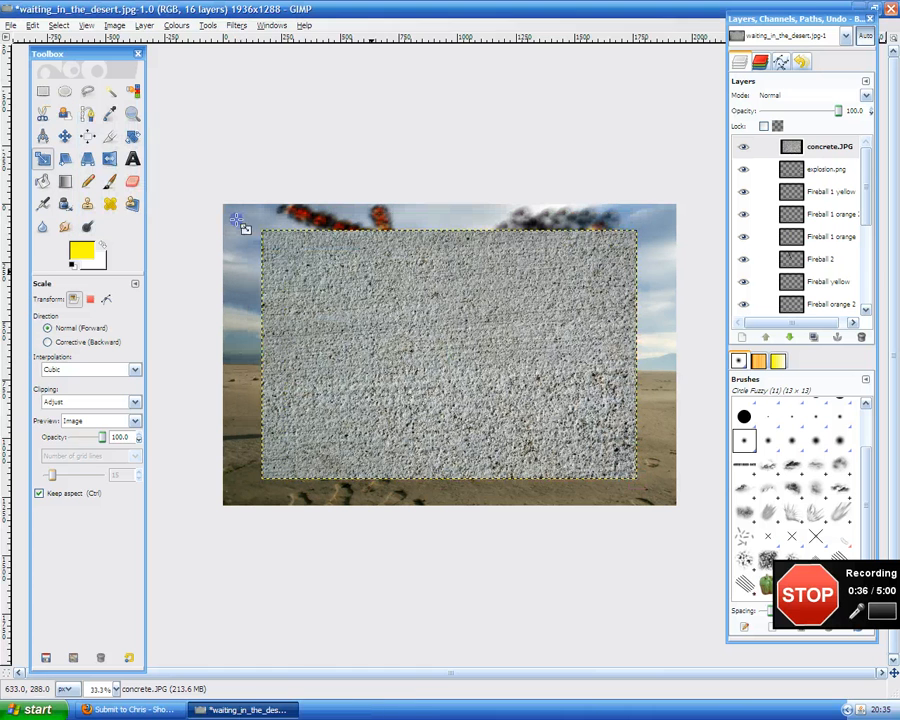
Apply Fit Canvas to Layers to the image, then undo it.
right_click(373, 277)
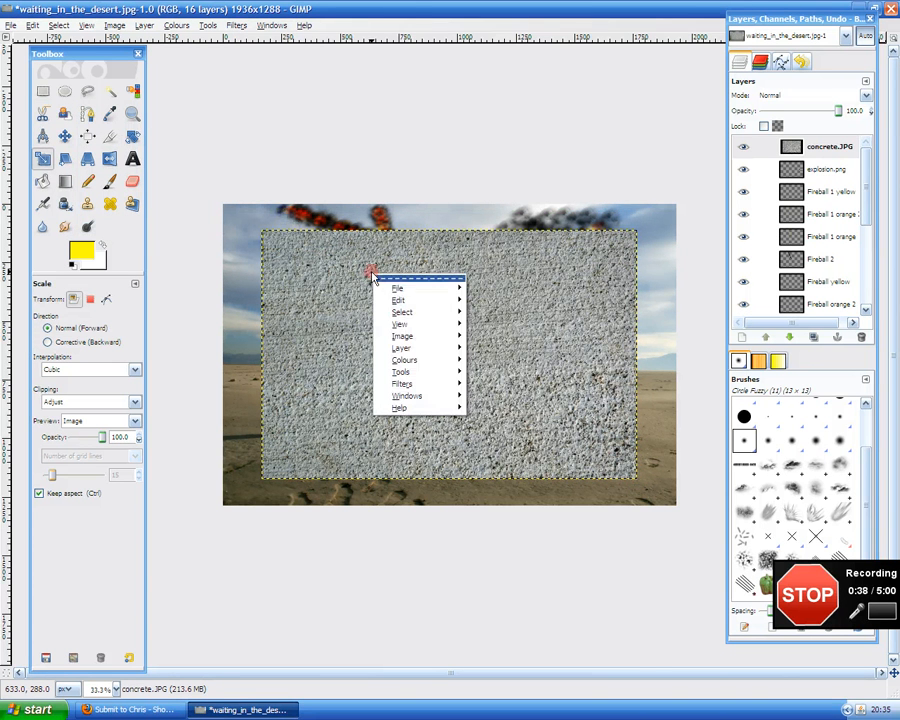
mouse_move(406, 327)
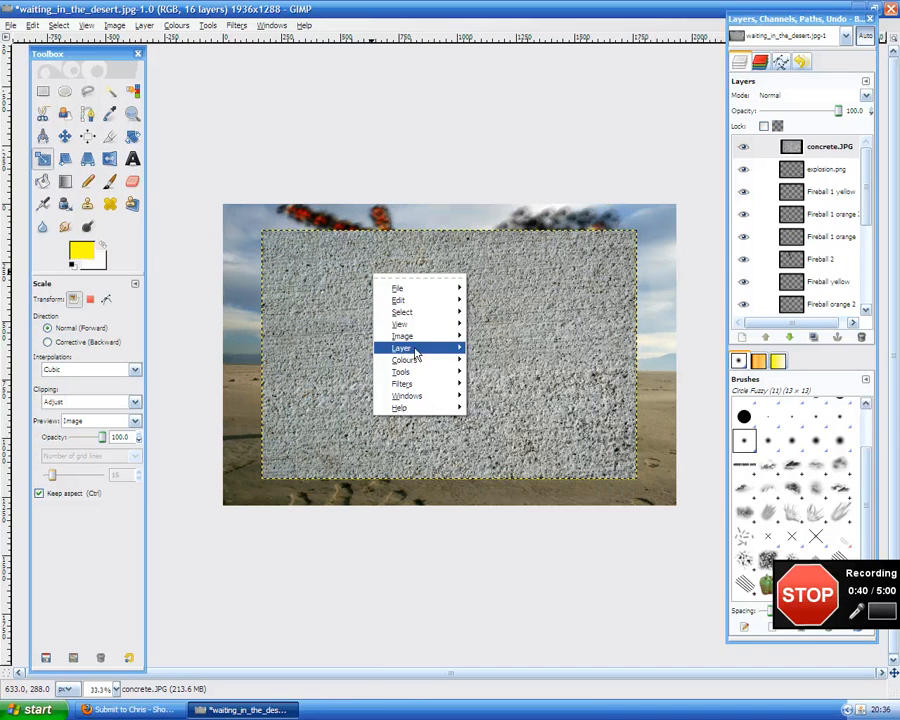
mouse_move(427, 345)
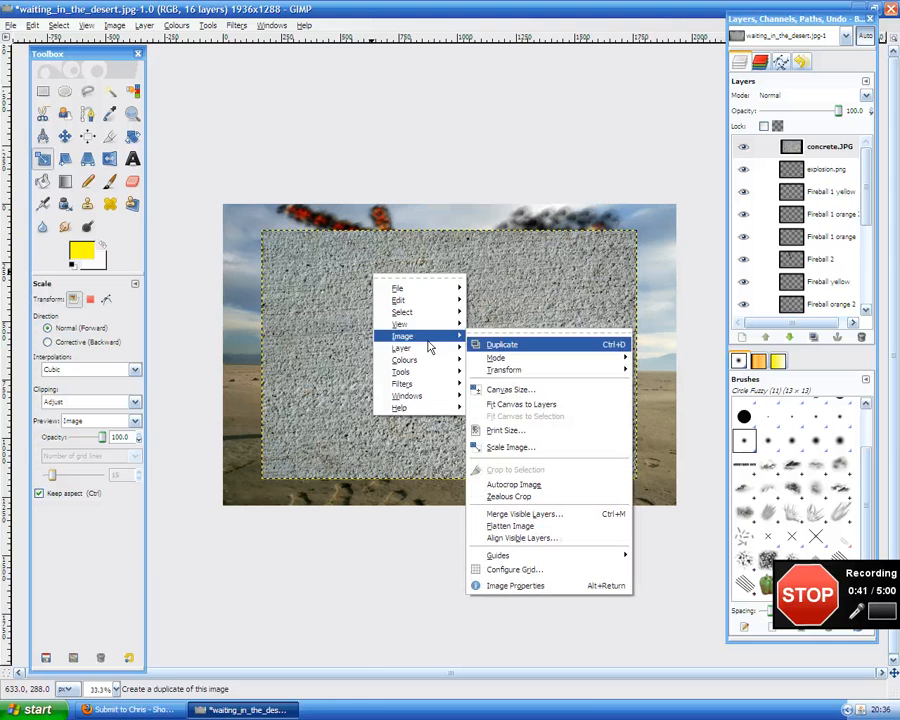
click(521, 405)
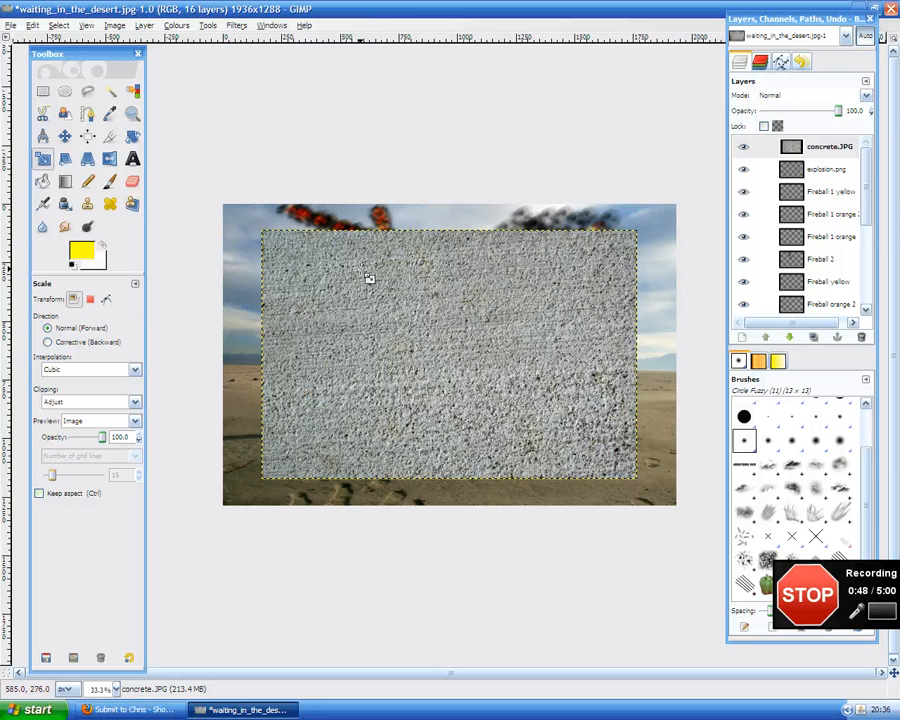
key(ctrl+z)
Scale the concrete layer to about 1934 × 1286 pixels so it covers the whole image.
click(270, 240)
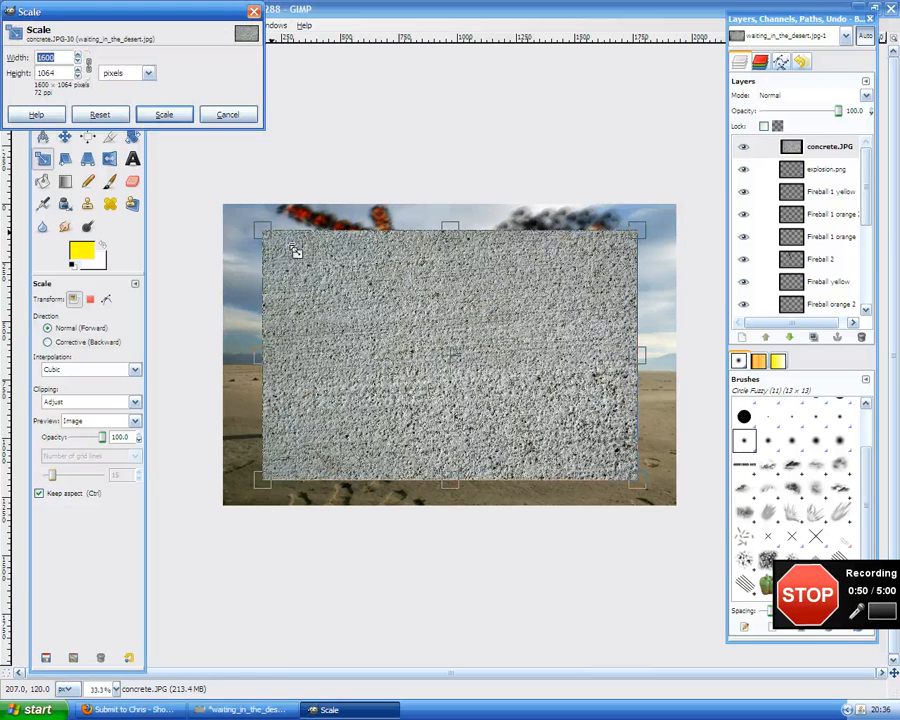
drag(270, 240, 214, 202)
drag(649, 486, 697, 516)
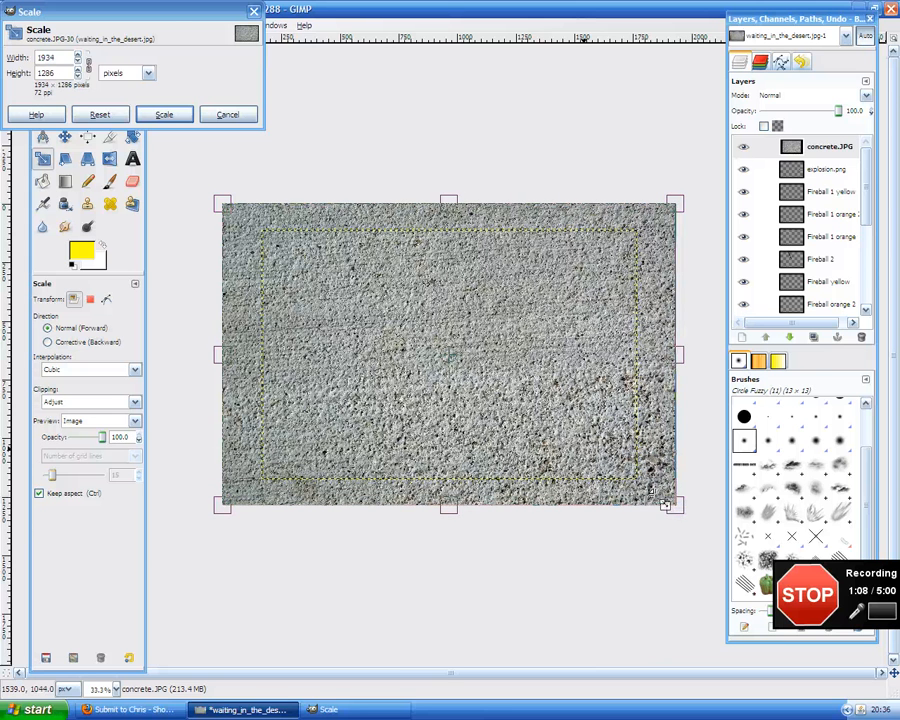
click(178, 116)
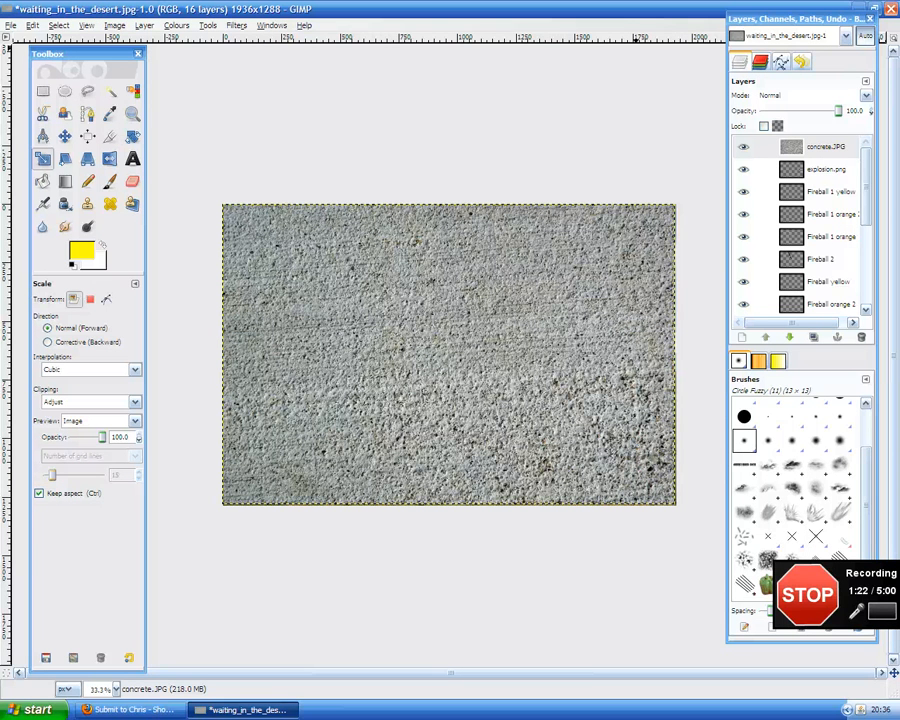
Set the concrete layer's blend mode to Overlay.
click(804, 94)
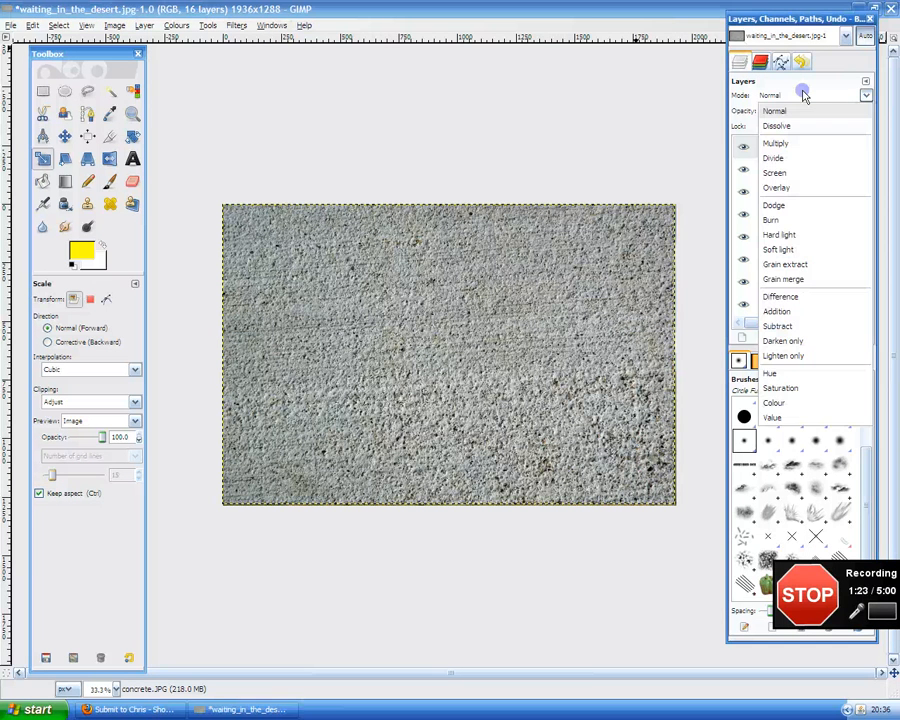
click(790, 188)
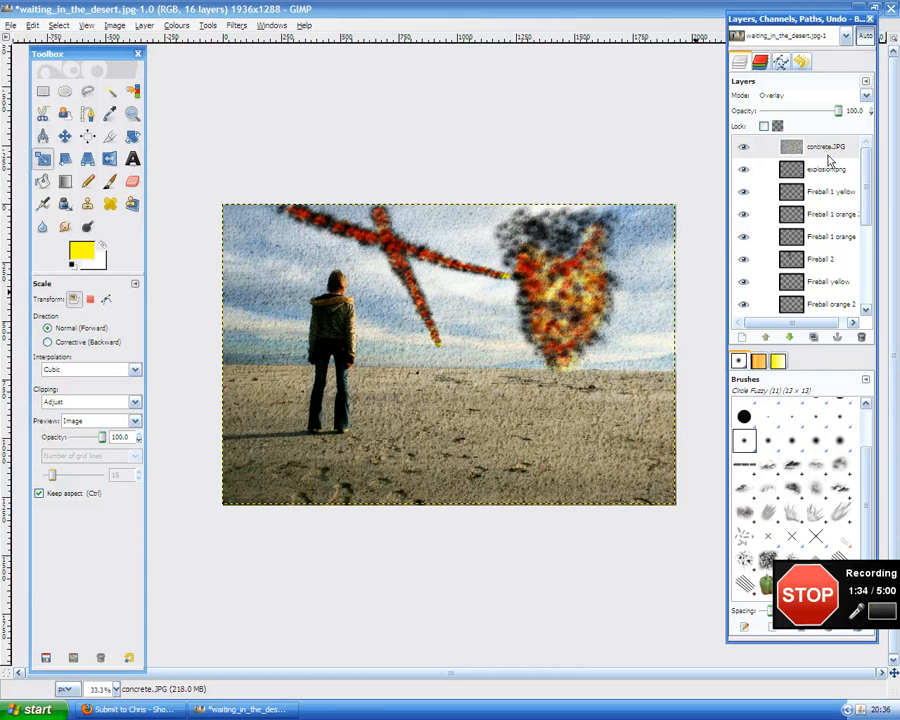
mouse_move(838, 111)
mouse_down()
mouse_move(825, 115)
mouse_move(840, 114)
mouse_up()
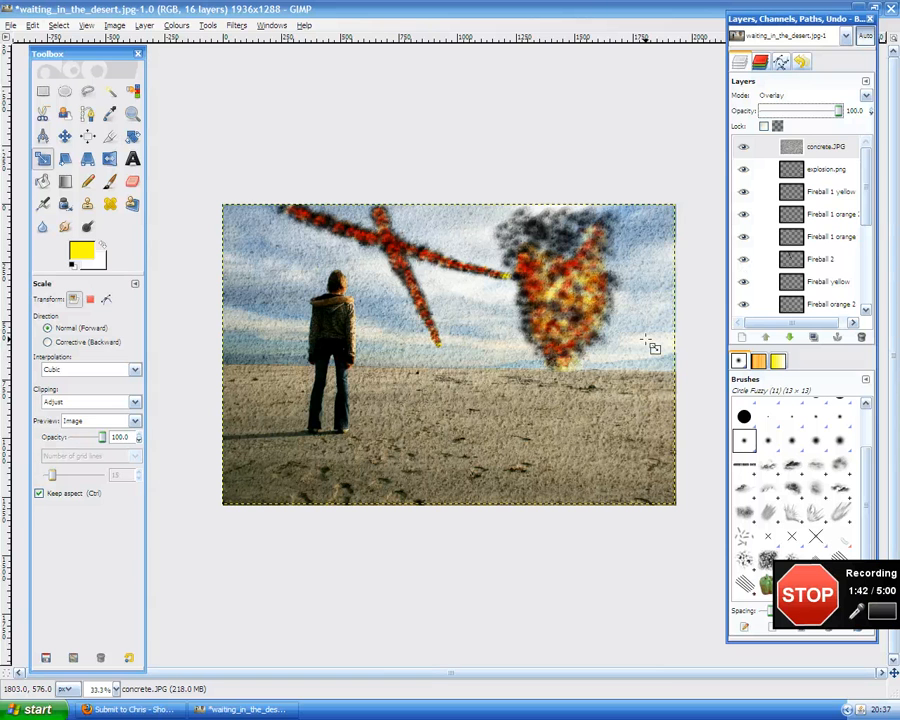
Create a new transparent layer named Colour.
click(740, 338)
text(Colour)
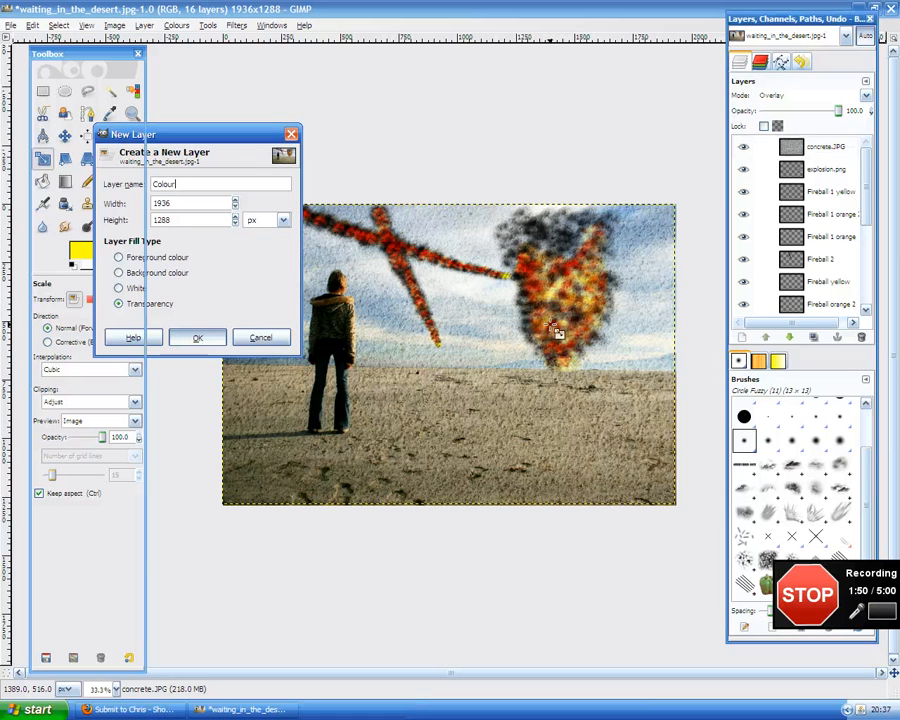
key(Return)
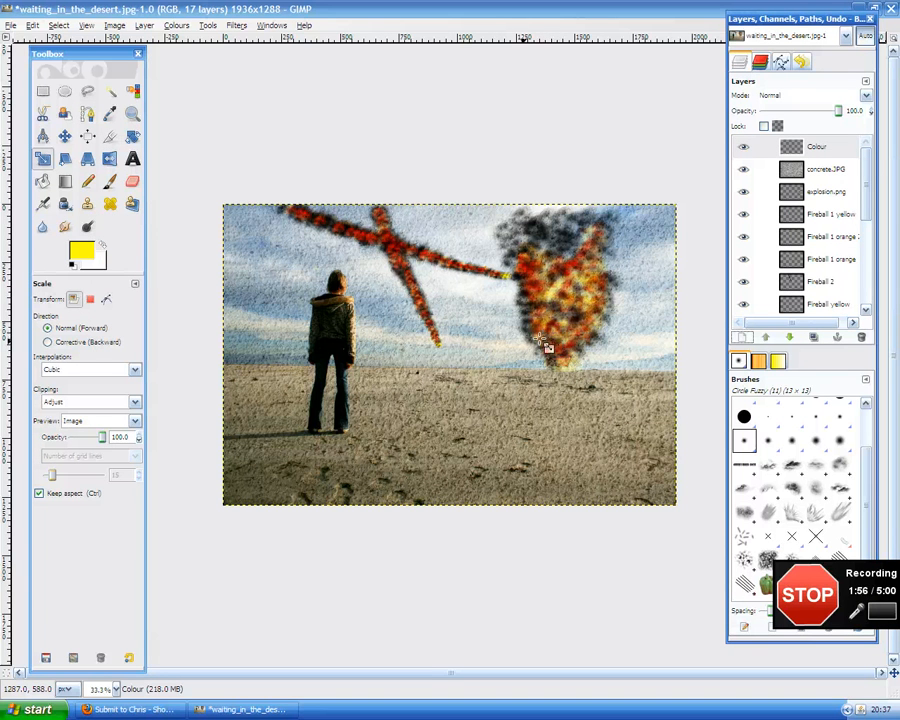
Select the Blend tool and browse the available gradient presets.
click(63, 182)
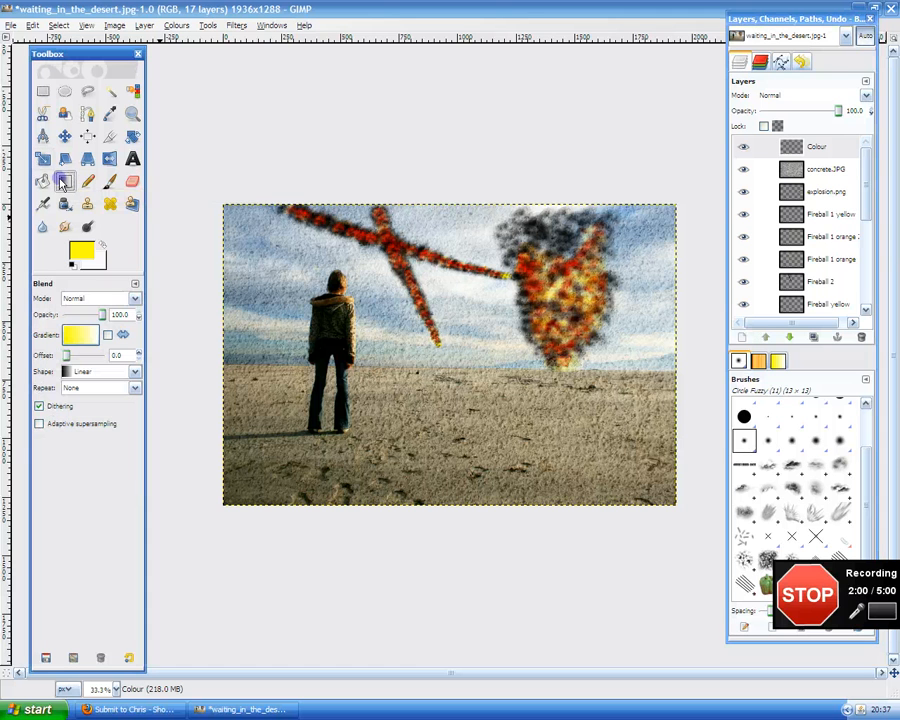
click(82, 338)
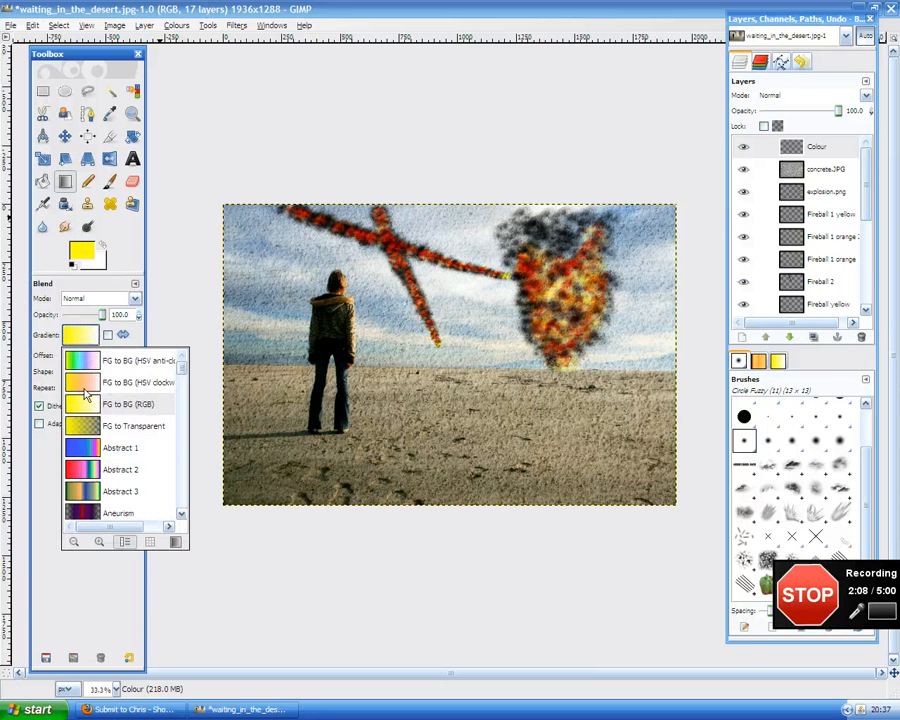
scroll(116, 400, down, 10)
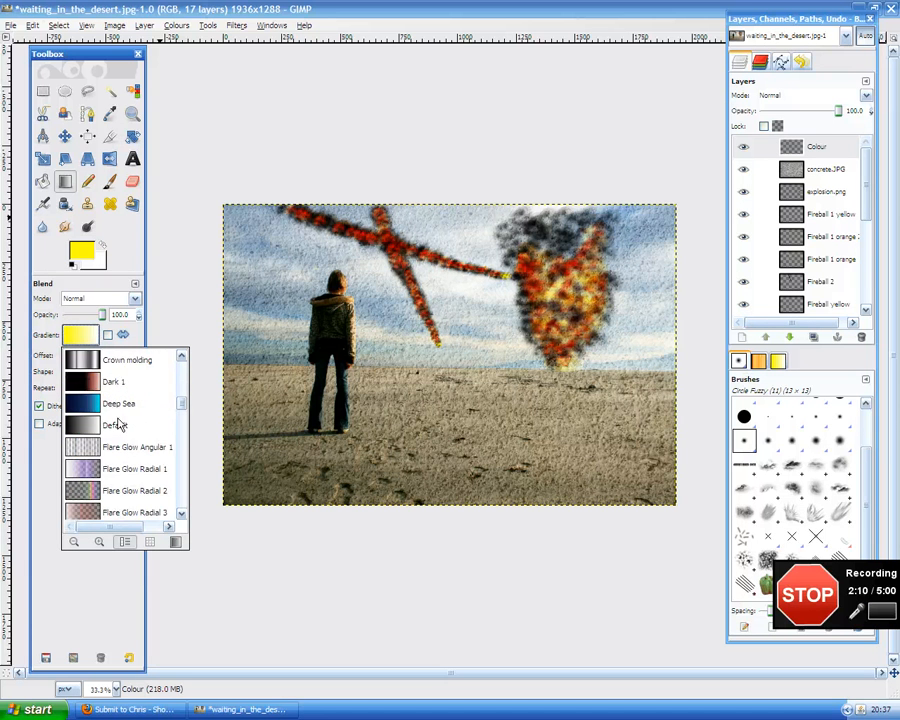
scroll(115, 460, down, 6)
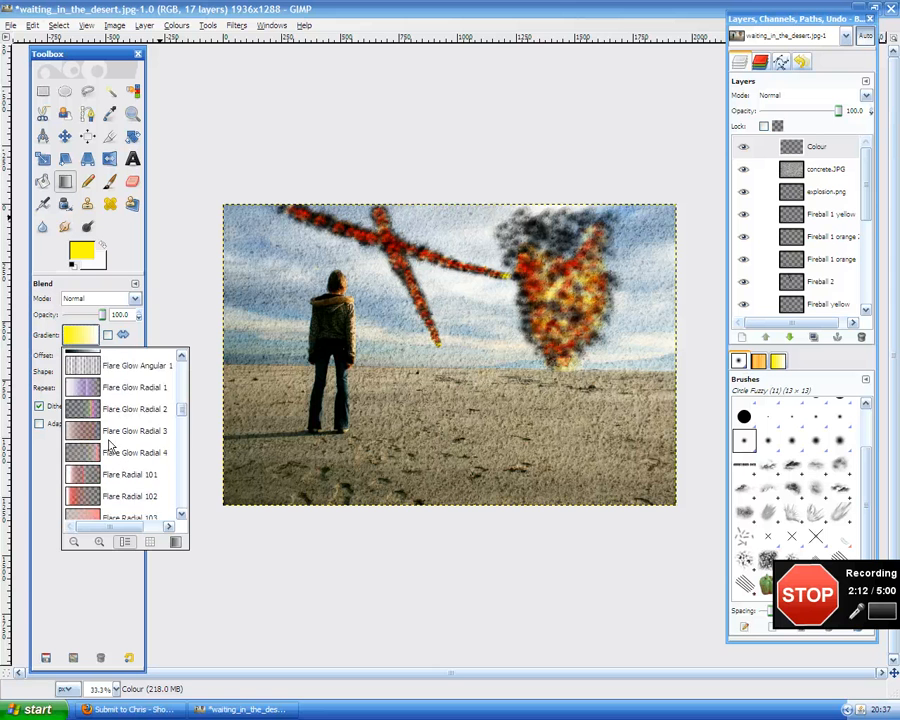
scroll(115, 472, down, 2)
scroll(125, 480, down, 1)
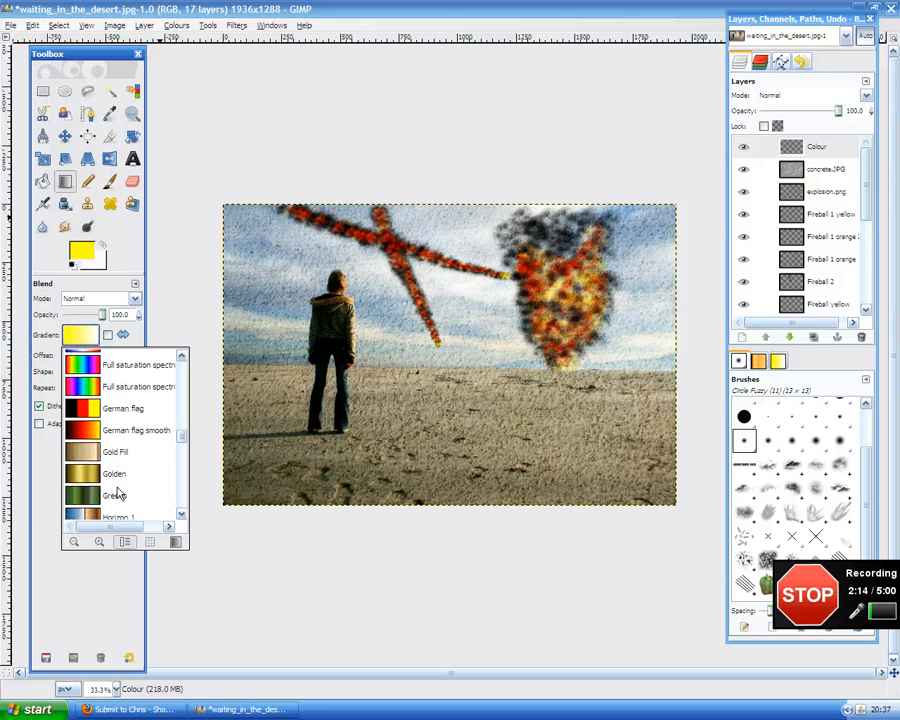
scroll(120, 455, up, 15)
scroll(108, 395, up, 5)
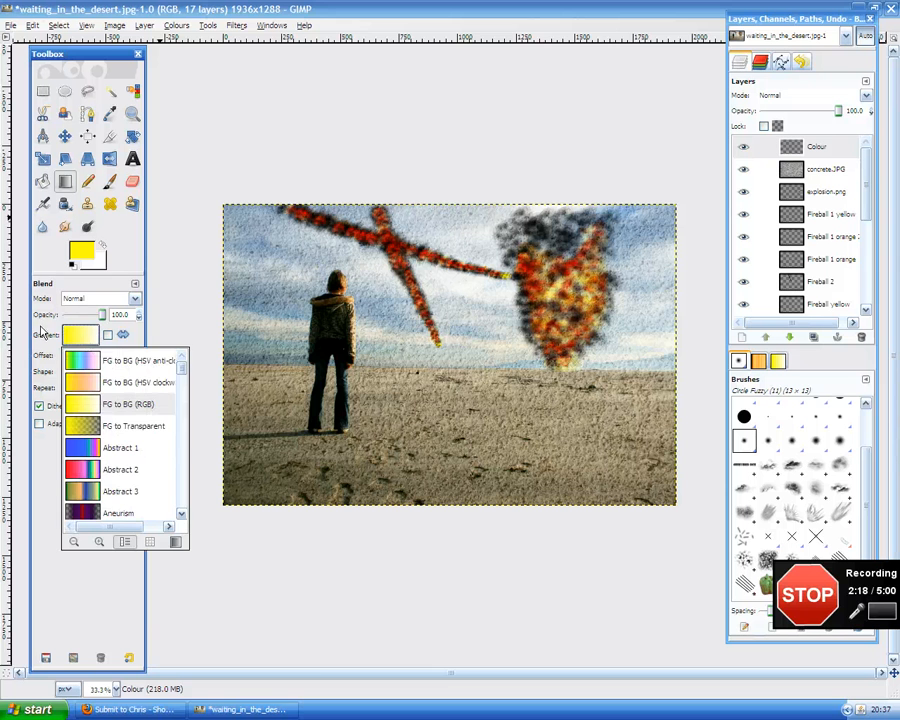
click(84, 341)
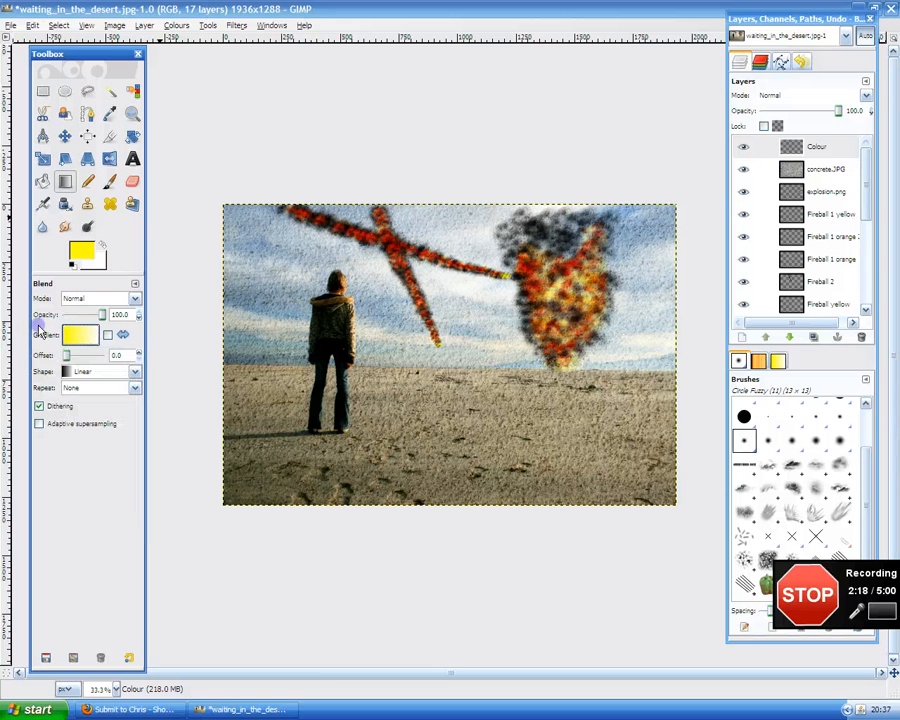
Set the background colour to black and fill the Colour layer with a top-to-bottom yellow-to-black gradient.
click(104, 267)
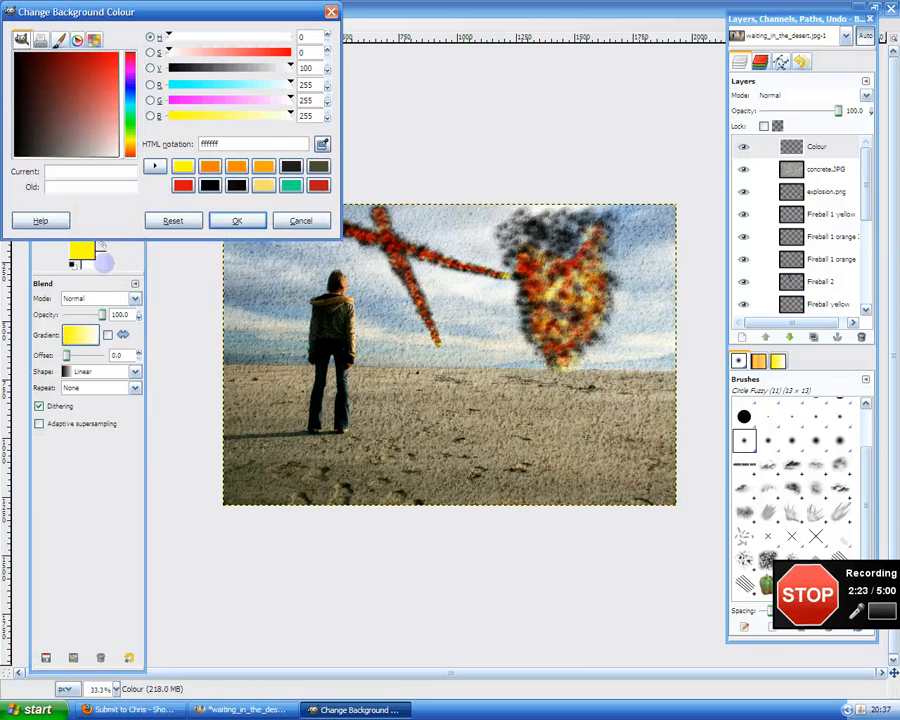
click(210, 185)
click(233, 219)
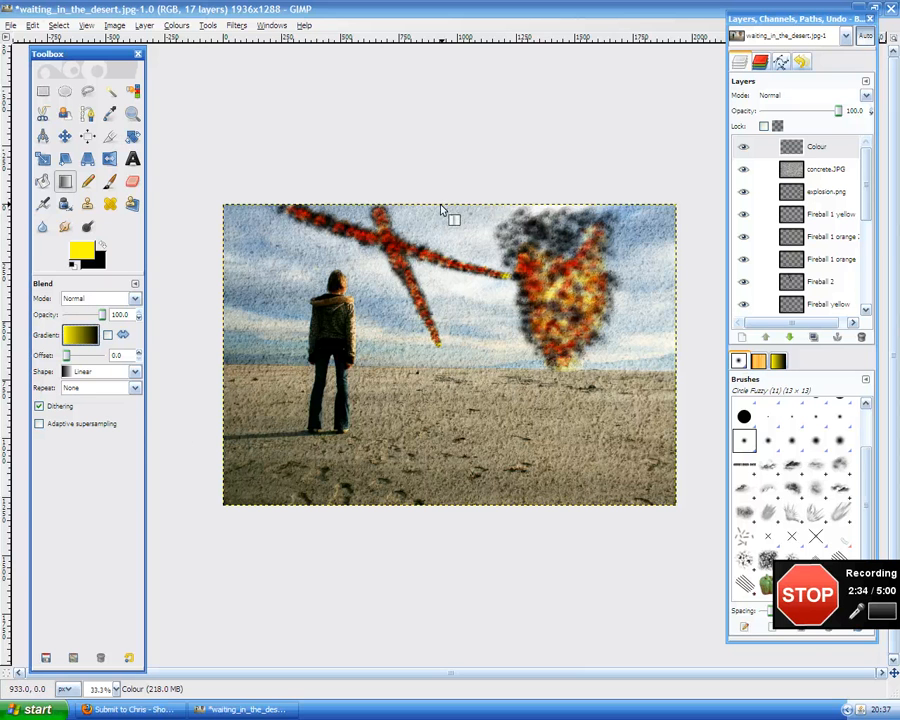
drag(441, 205, 440, 503)
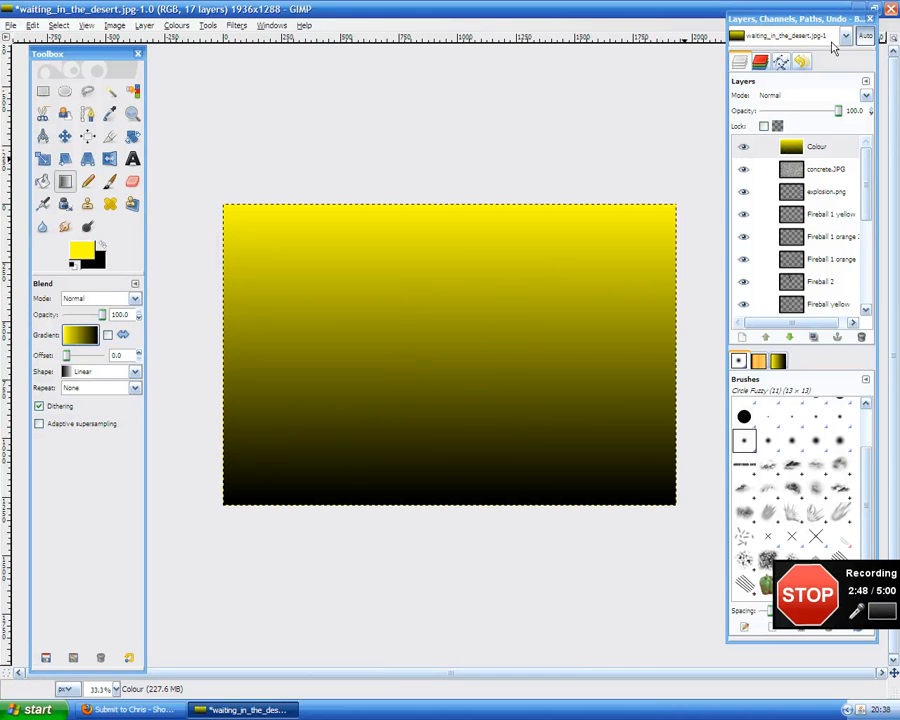
Set the Colour layer's blend mode to Overlay.
click(815, 95)
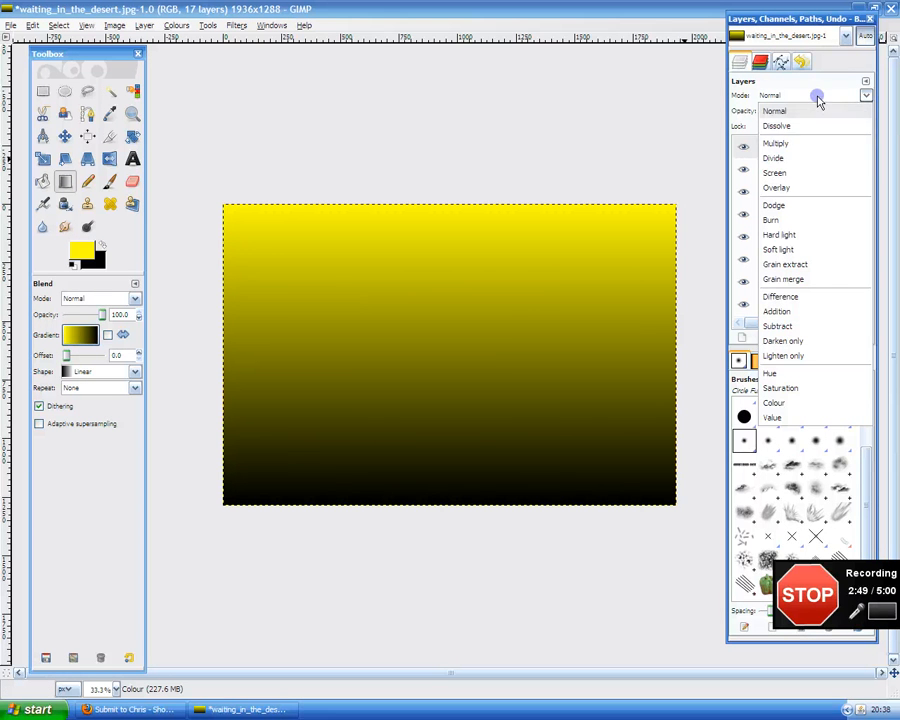
click(793, 188)
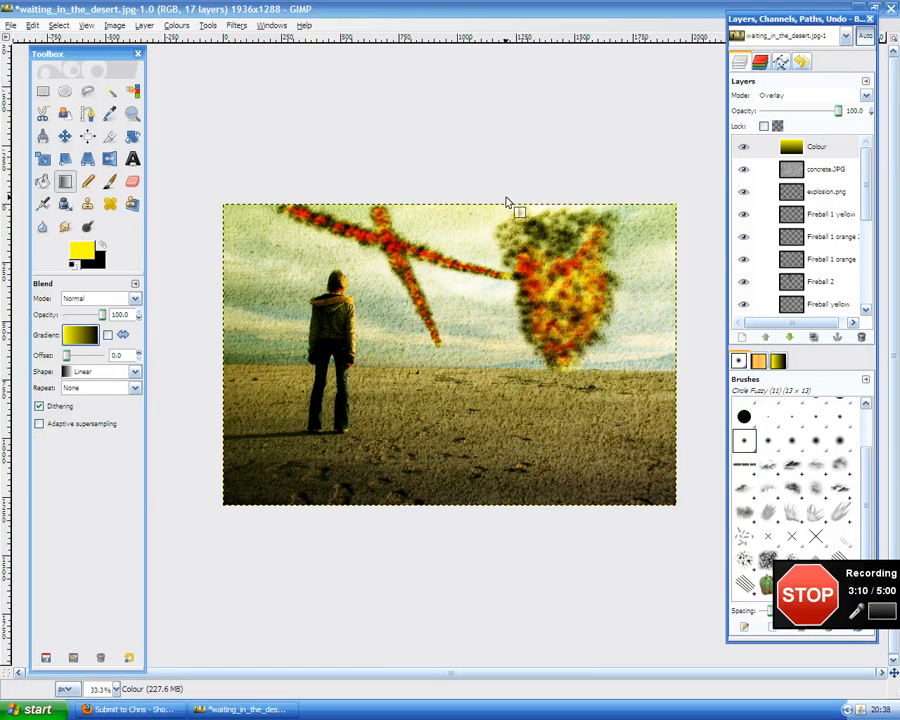
Apply the Lighting Effects filter to the Colour layer with the light distance set to 1.513.
click(207, 25)
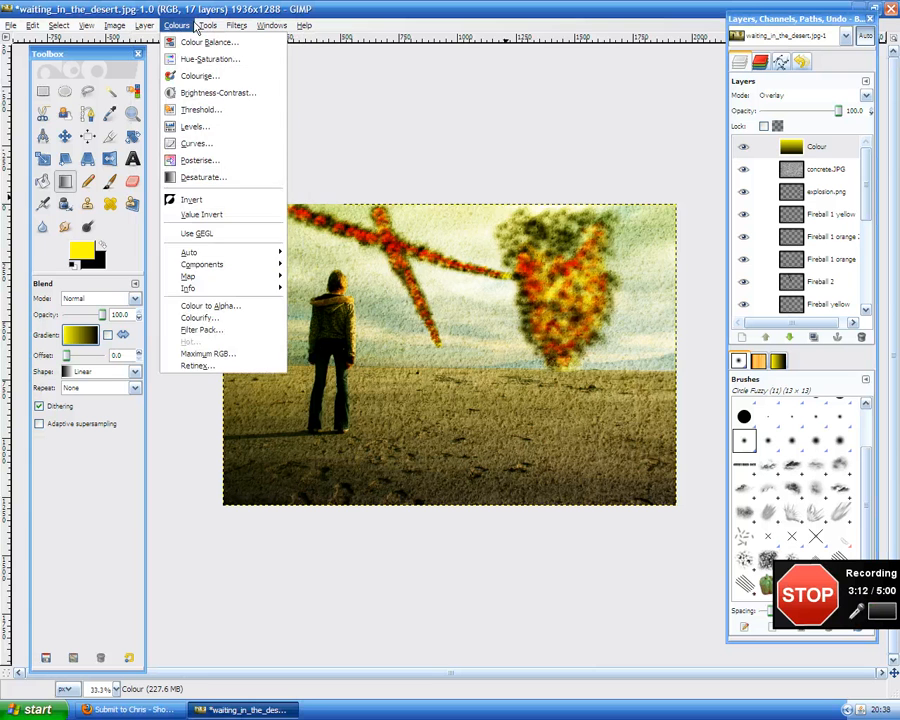
mouse_move(148, 26)
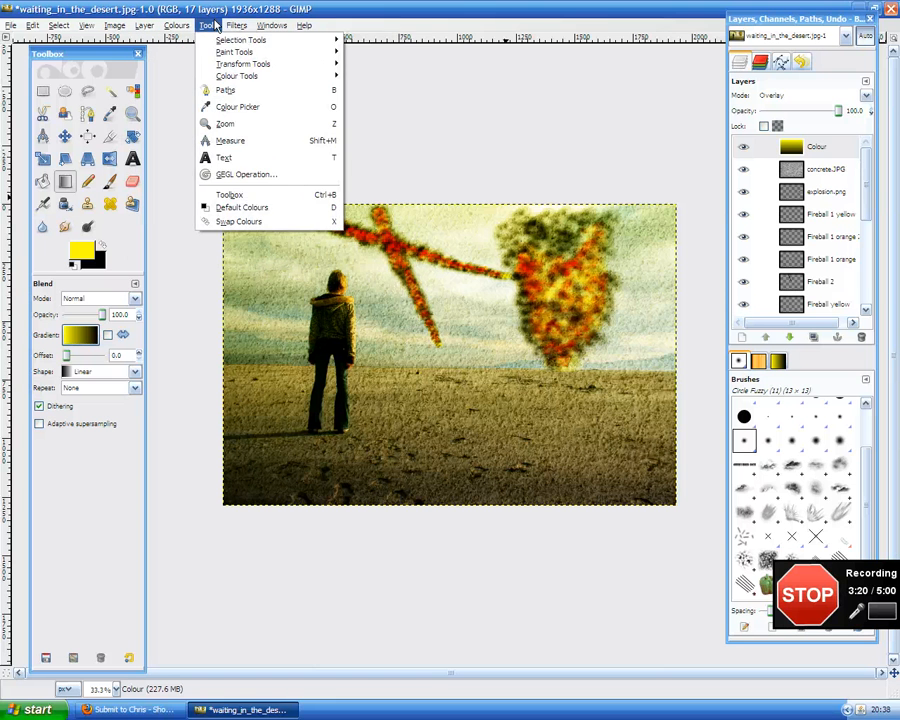
mouse_move(229, 26)
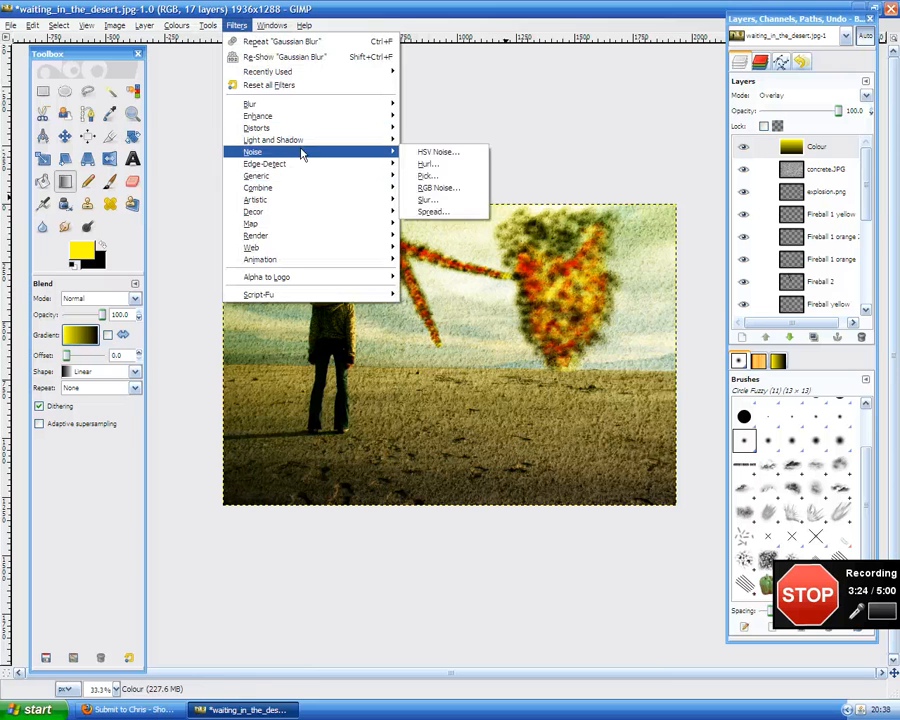
mouse_move(300, 140)
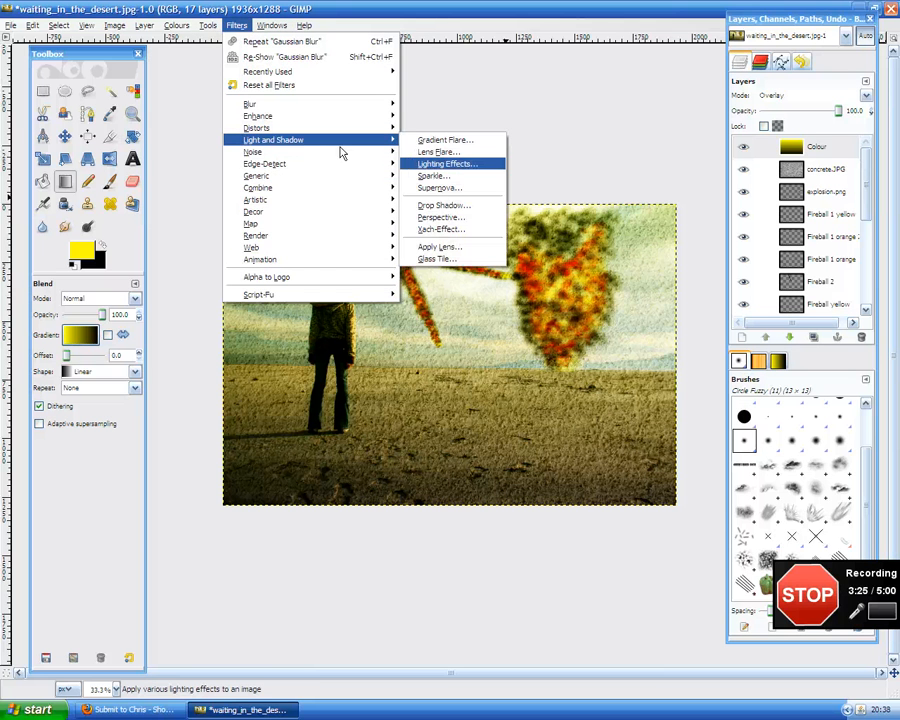
click(425, 165)
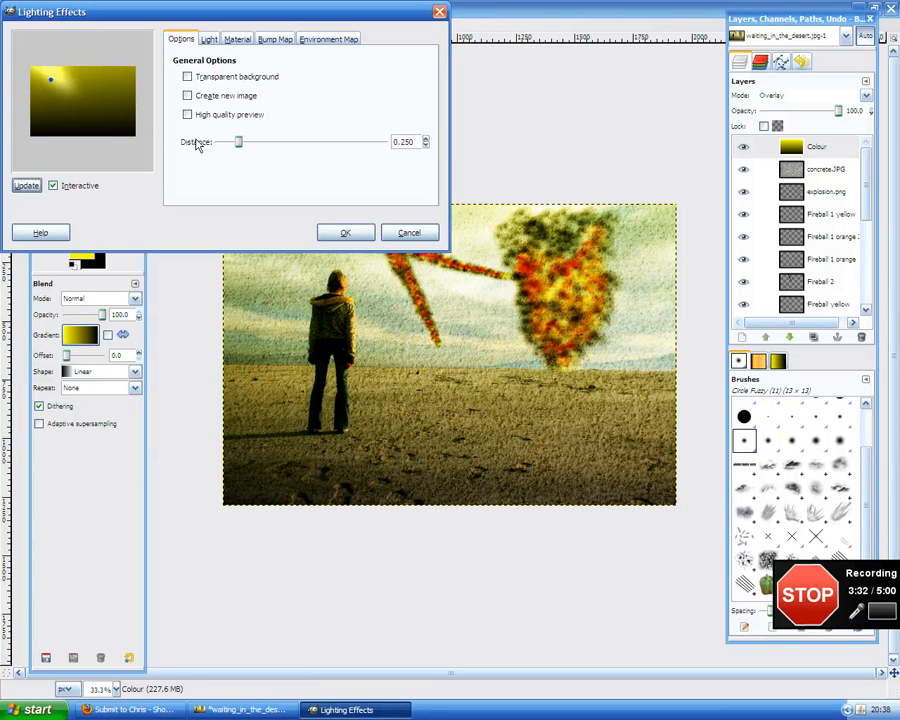
drag(239, 145, 345, 145)
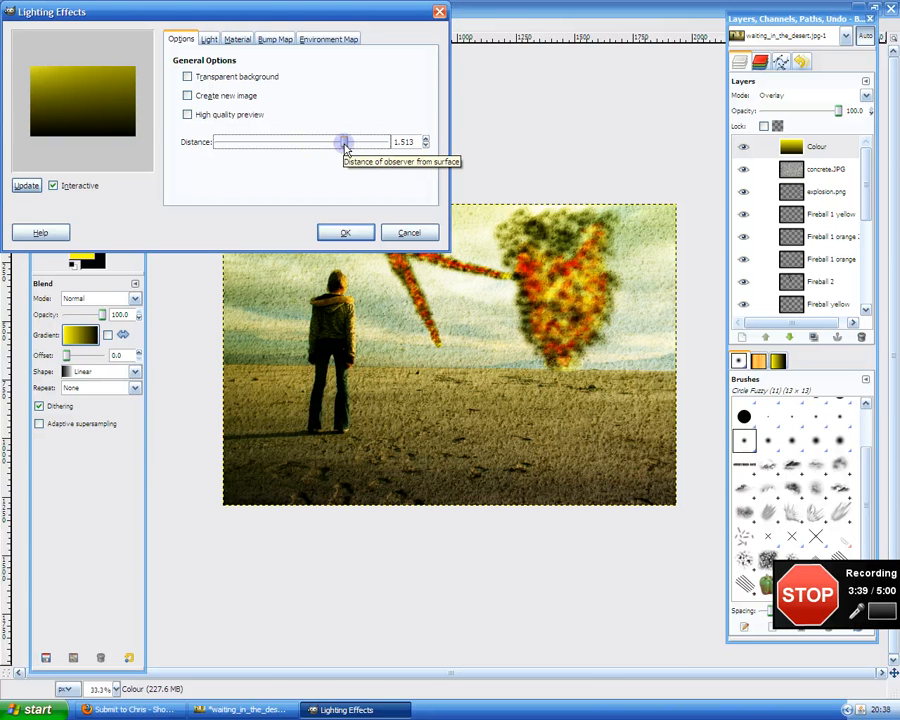
click(344, 236)
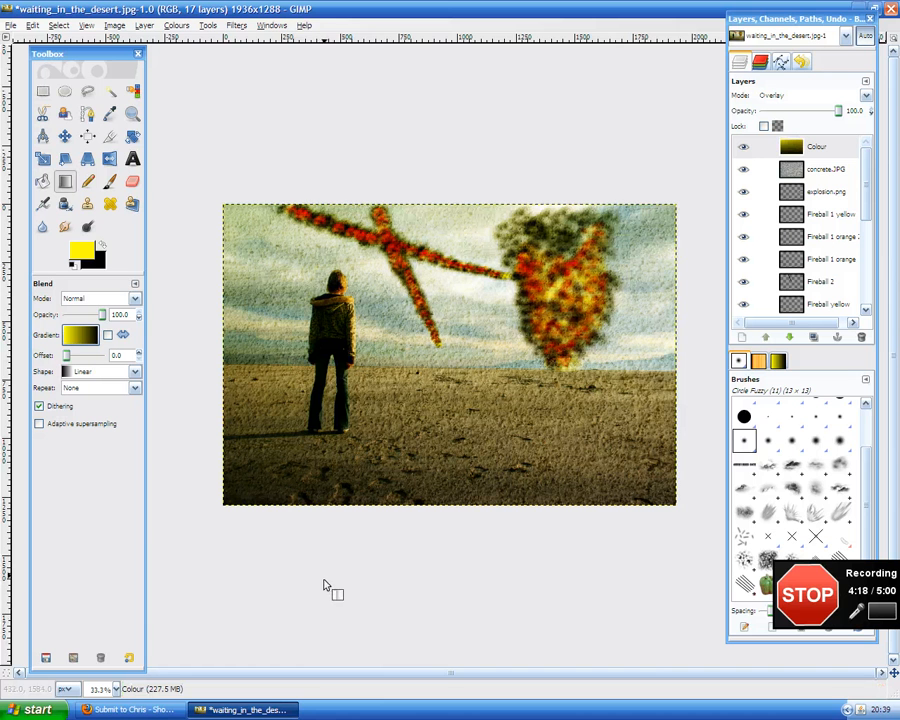
Create a new transparent layer named Sepia.
click(742, 339)
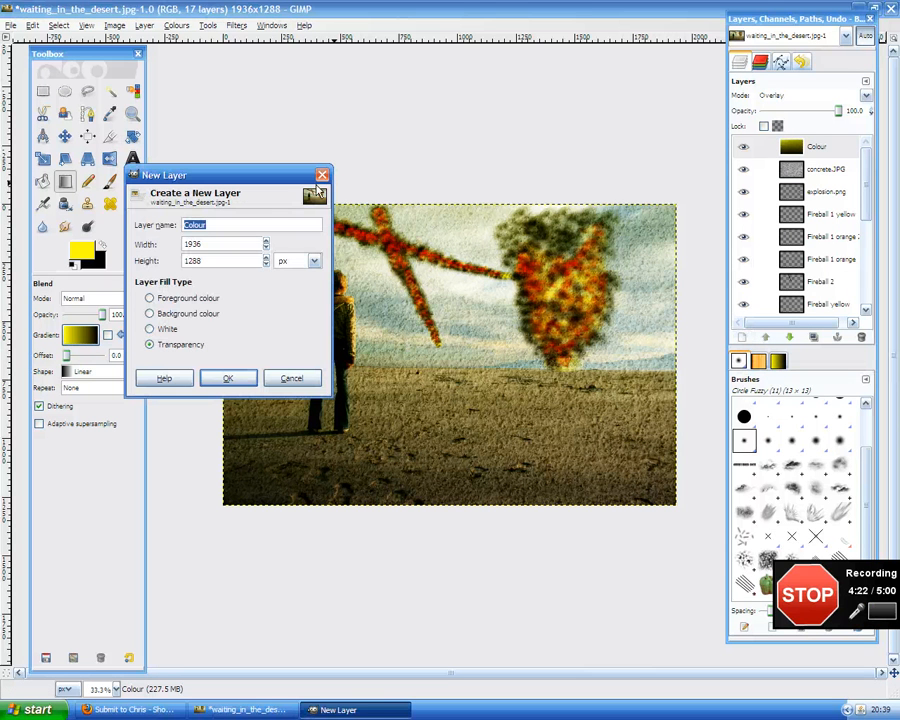
text(Sp)
text(pia)
key(Return)
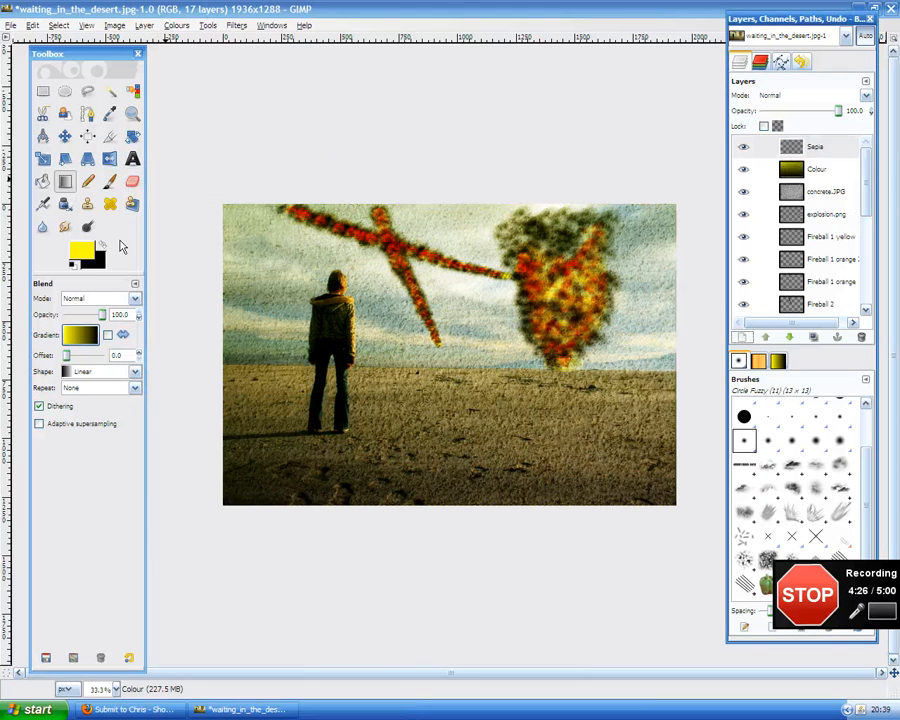
Select all and fill the Sepia layer with orange ffa500 using the Bucket Fill tool.
key(ctrl+a)
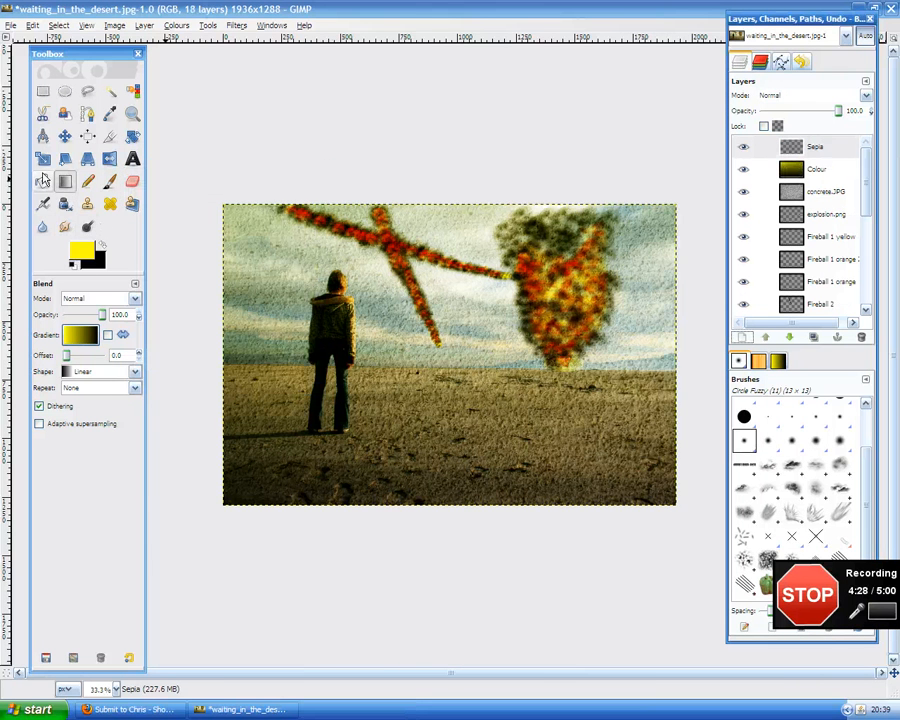
click(43, 181)
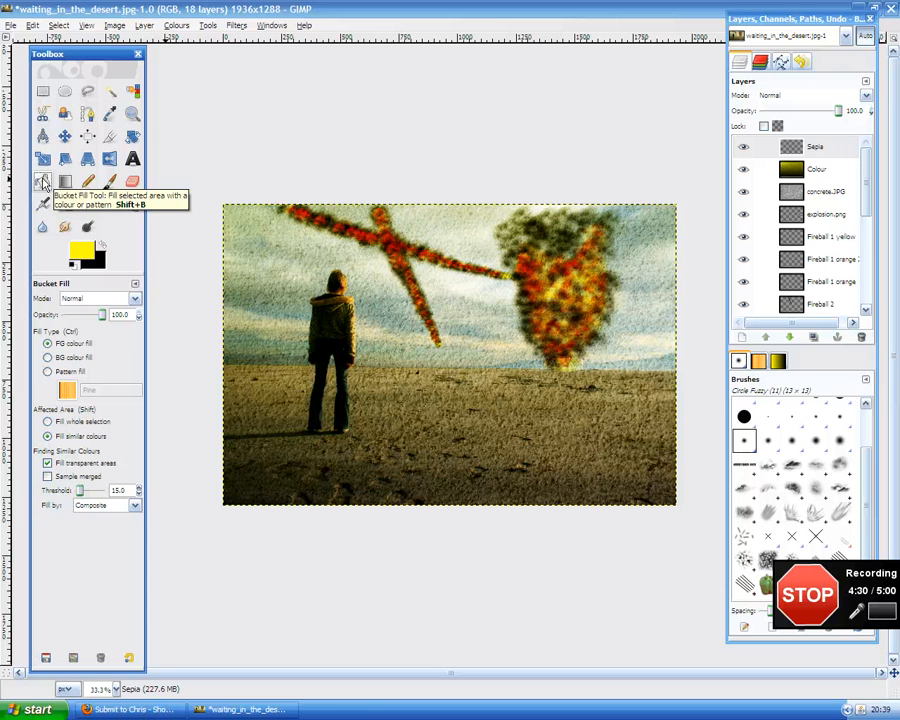
click(82, 252)
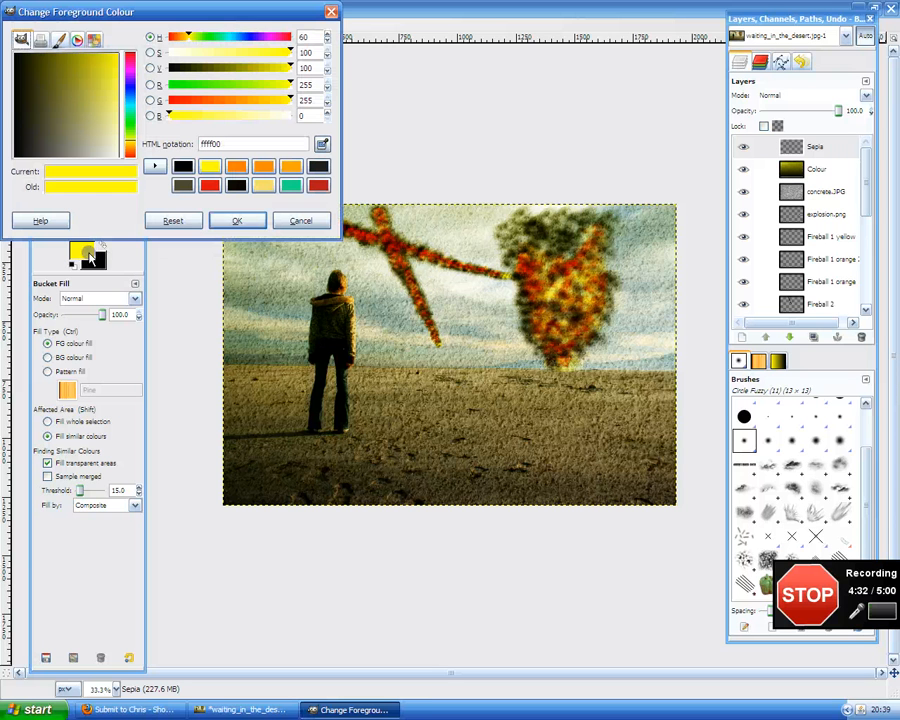
click(262, 168)
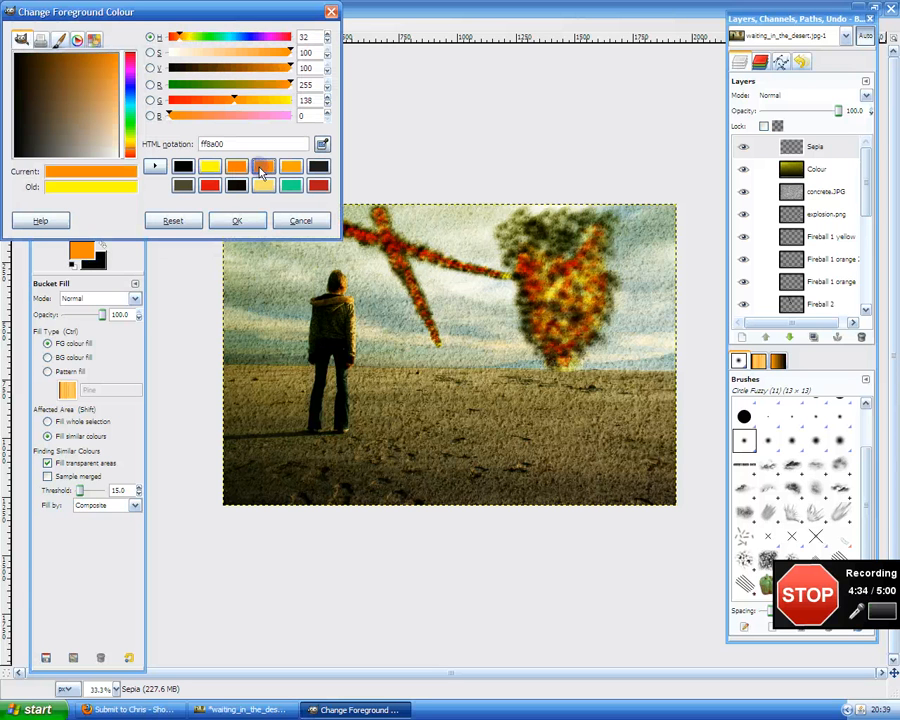
click(289, 167)
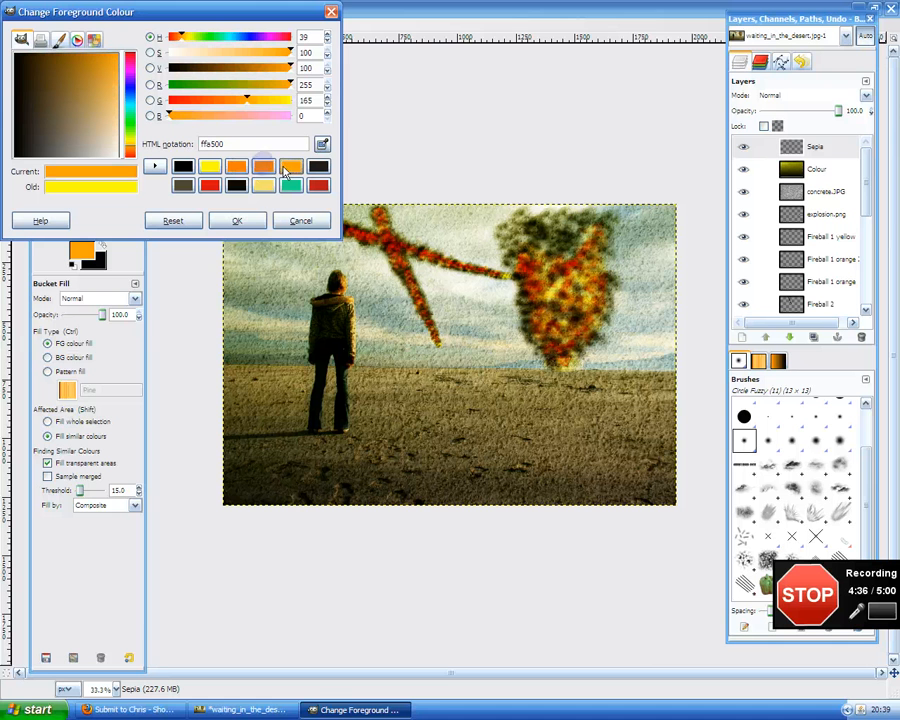
click(244, 219)
click(263, 249)
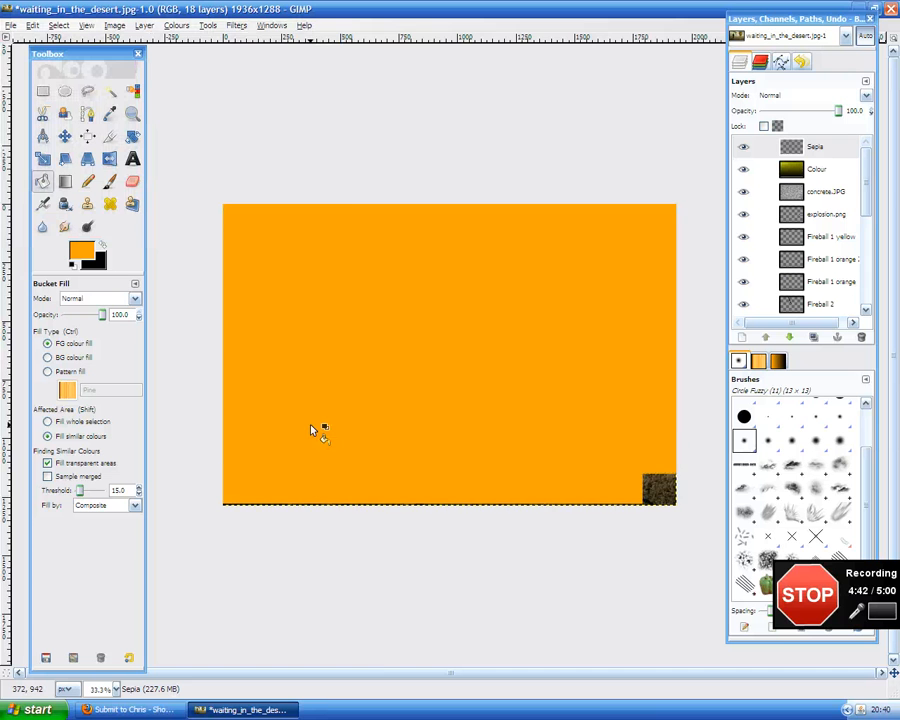
Set the Sepia layer's blend mode to Overlay and lower its opacity to about 80.4.
click(845, 95)
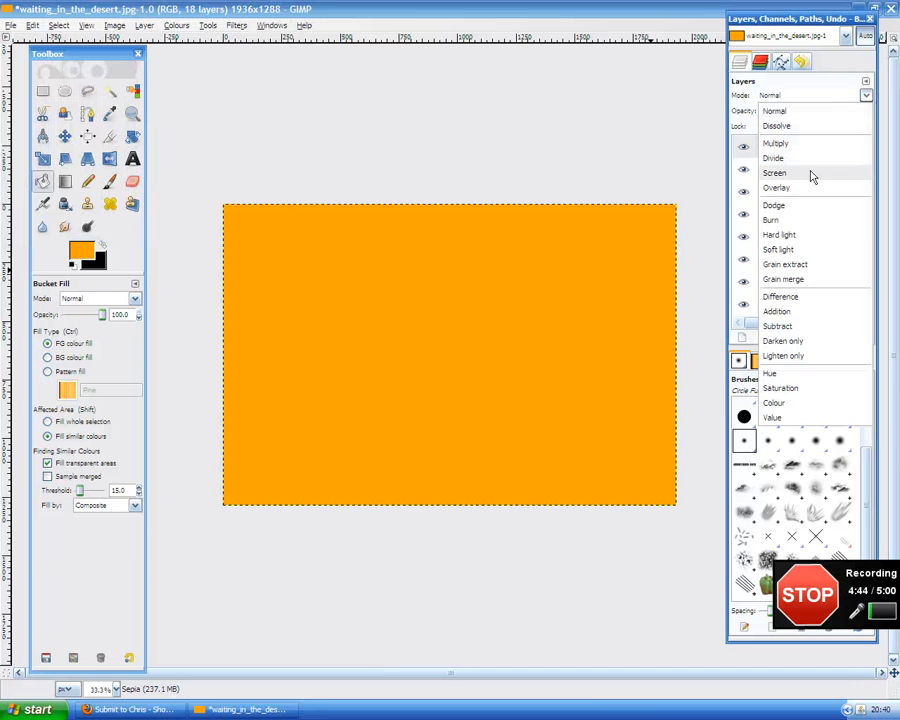
click(780, 188)
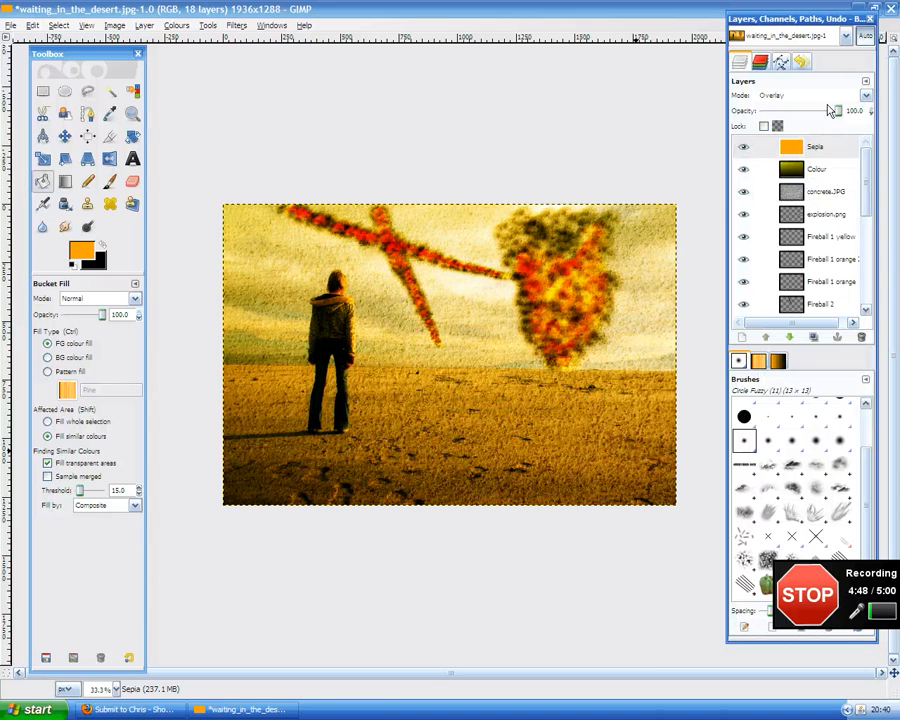
drag(833, 110, 823, 112)
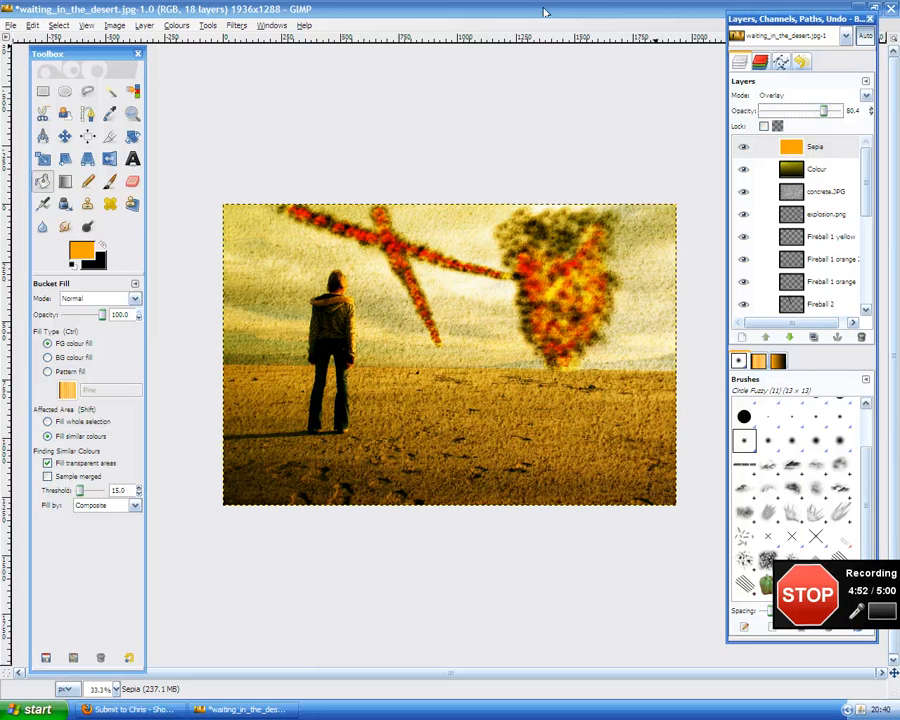
click(204, 28)
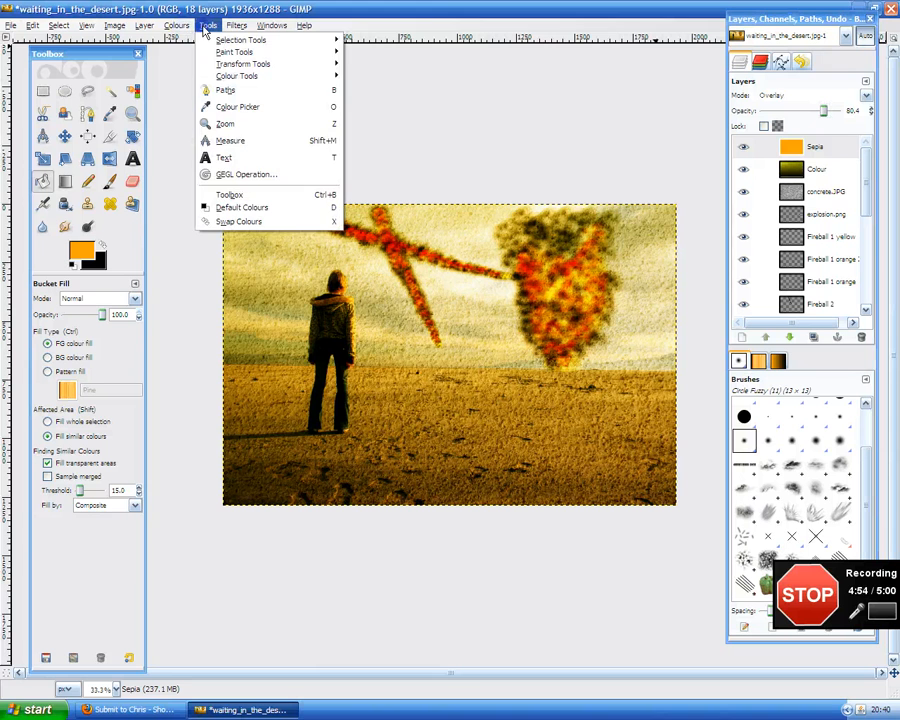
mouse_move(236, 25)
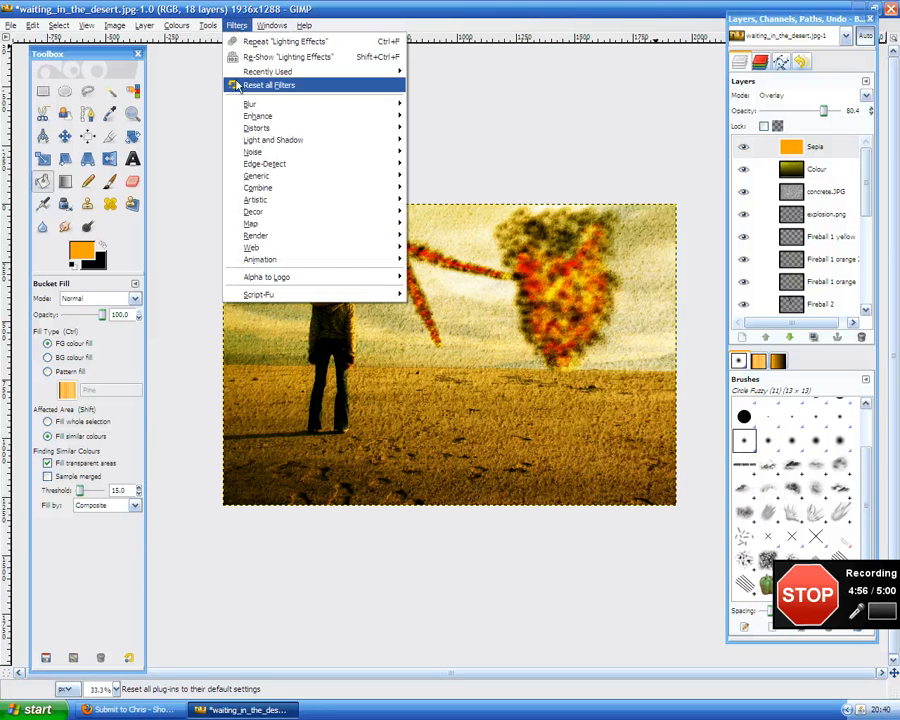
mouse_move(176, 26)
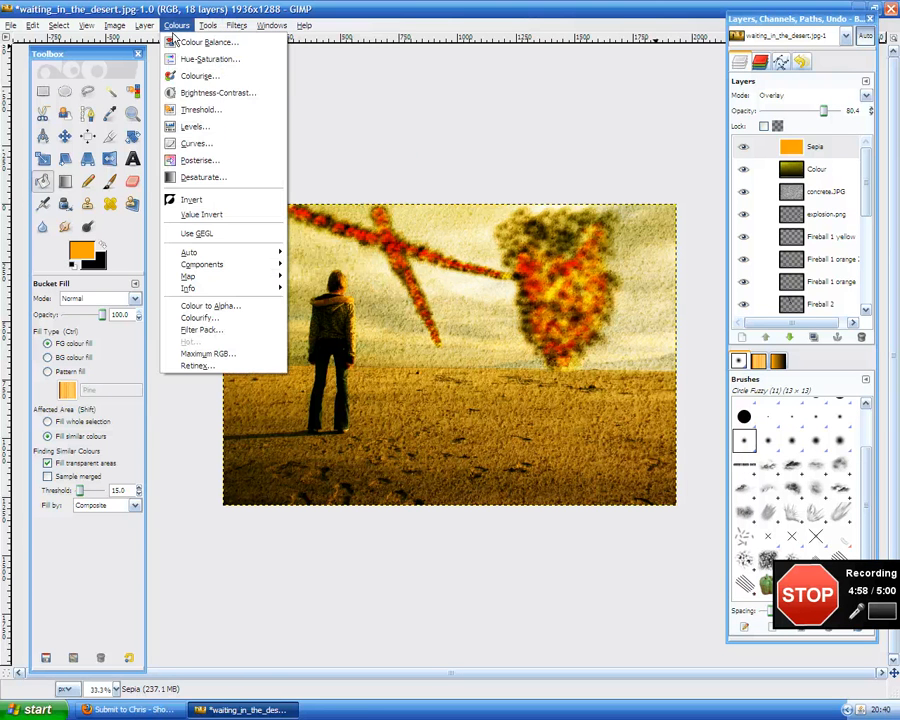